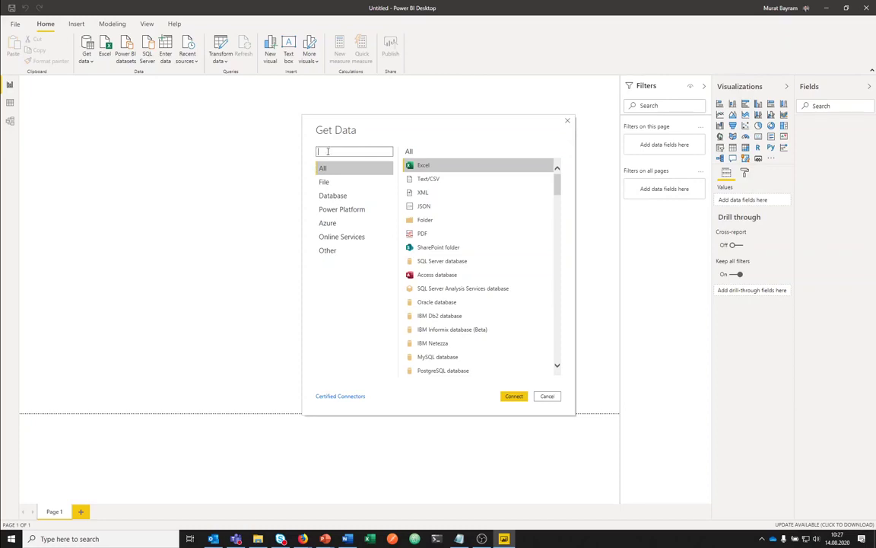
# - Search the data sources for "dremio" and start a connection with the Dremio connector
pyautogui.write('dremio')
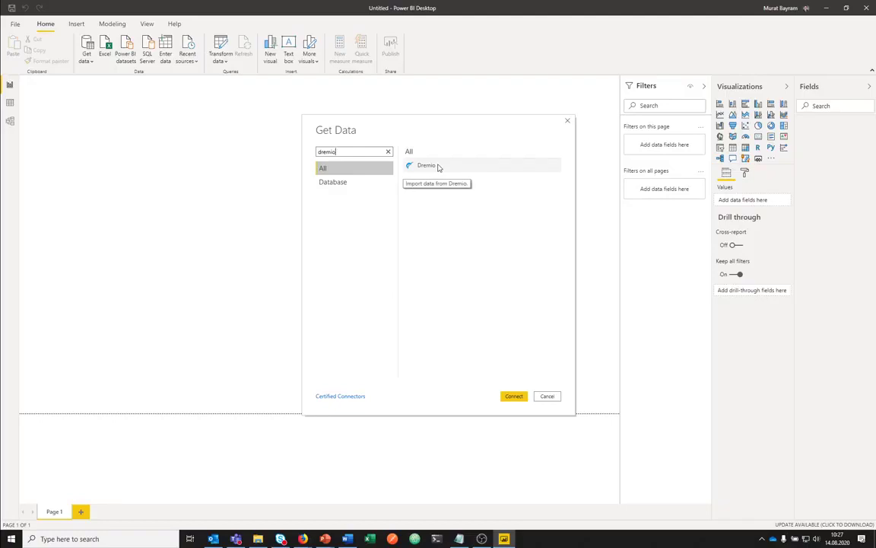
pyautogui.click(438, 167)
pyautogui.click(514, 396)
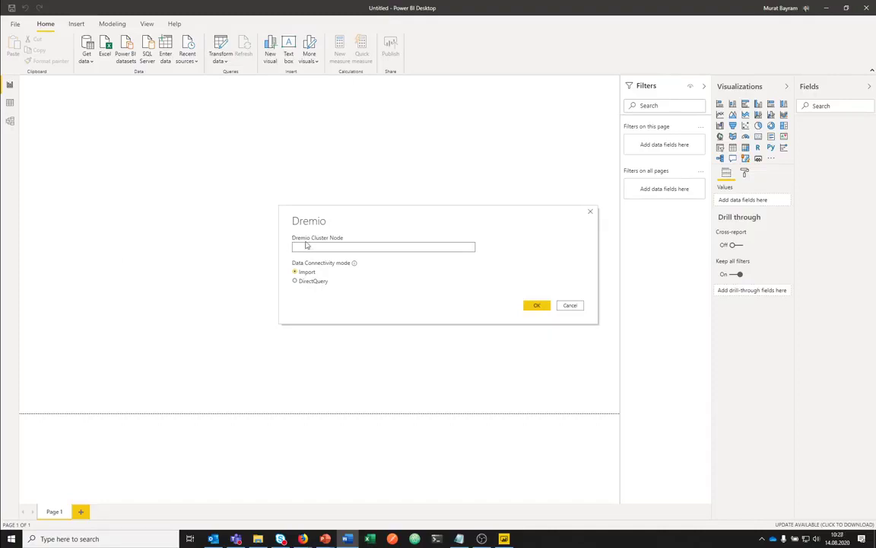
# - Set the Dremio cluster node to datahub.eu-latest.cumulocity.com:31010 with DirectQuery connectivity and confirm the settings
pyautogui.click(361, 256)
pyautogui.write('datahub.eu-latest.cumulocity.com')
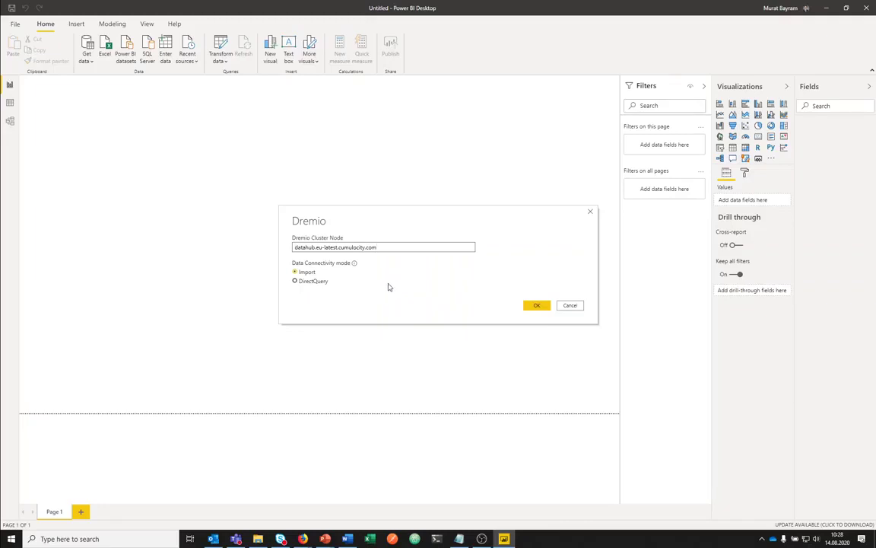
pyautogui.click(324, 283)
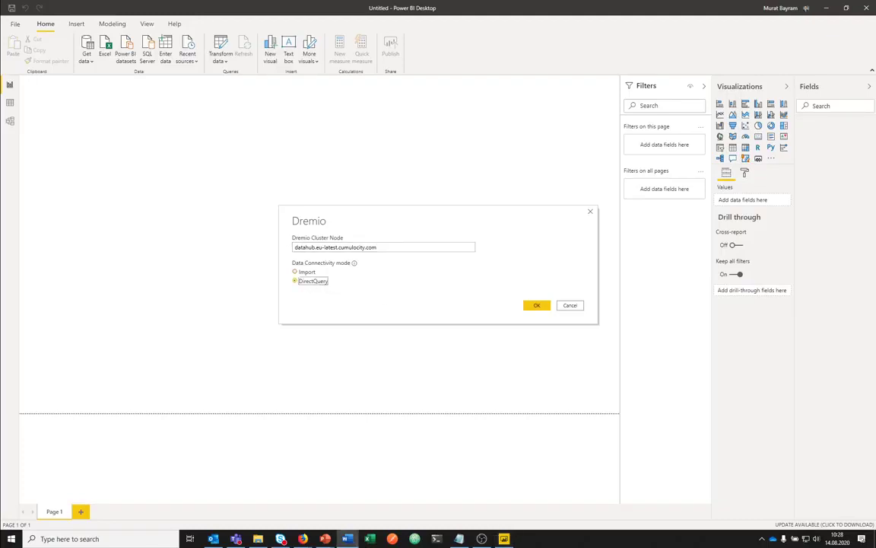
pyautogui.click(407, 248)
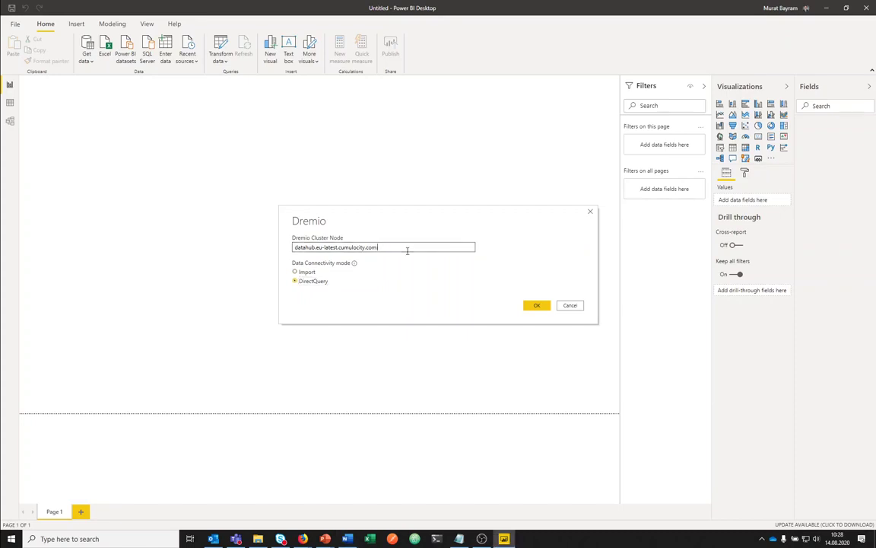
pyautogui.write('31010')
pyautogui.click(538, 307)
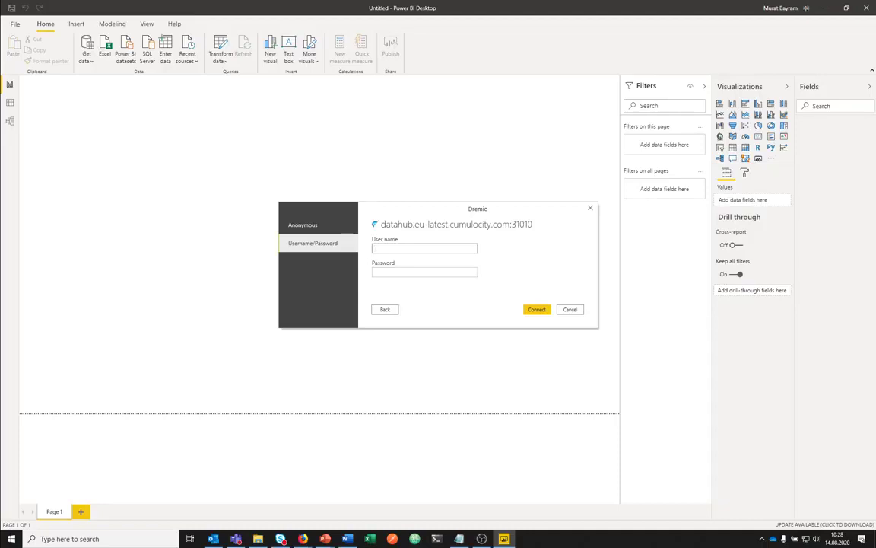
pyautogui.write('31010')
pyautogui.press('BackSpace')
pyautogui.press('BackSpace')
pyautogui.press('BackSpace')
pyautogui.press('BackSpace')
pyautogui.press('BackSpace')
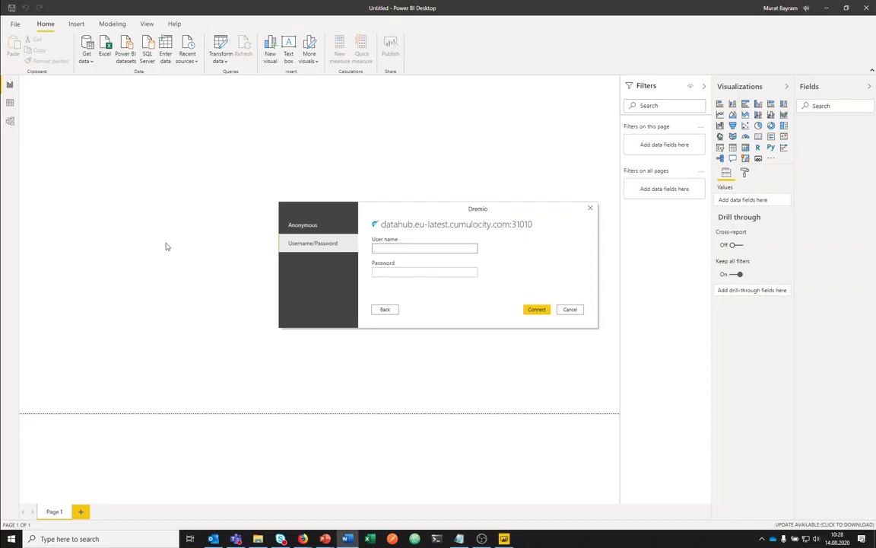
# - Enter the Dremio account's user name and password and connect to the data source
pyautogui.write('t15058219/demo')
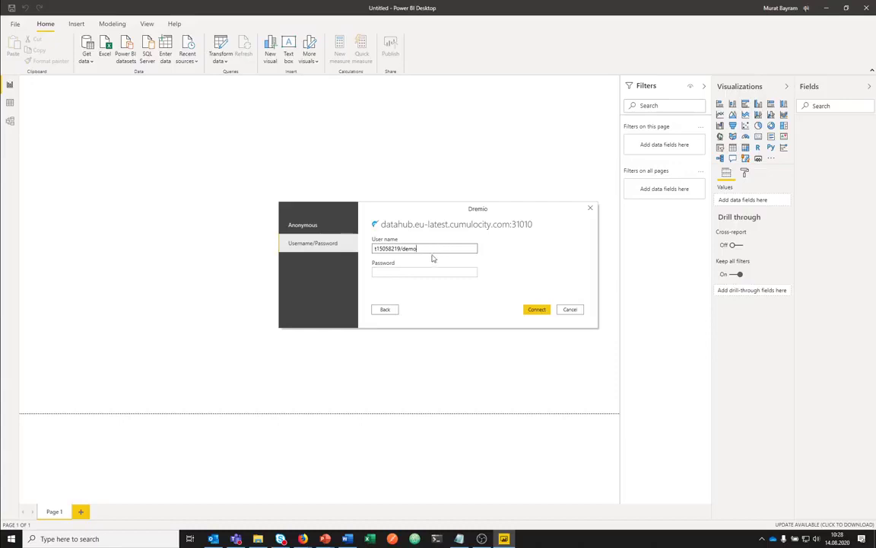
pyautogui.click(435, 271)
pyautogui.write('•••••••••••')
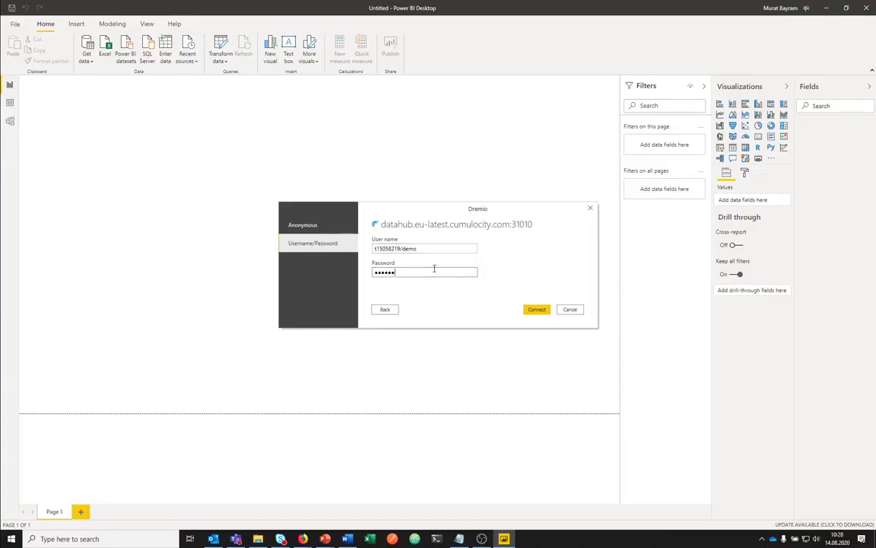
pyautogui.click(537, 308)
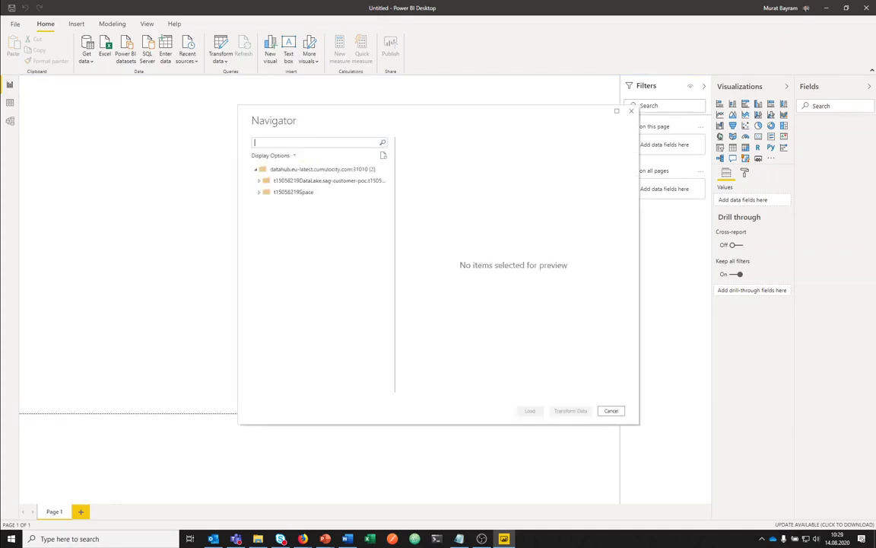
# - Load the alarms, events, measurements_c8y_Acceleration, measurements_c8y_Compass and measurements_c8y_Gyroscope tables from the DataLake folder
pyautogui.click(258, 182)
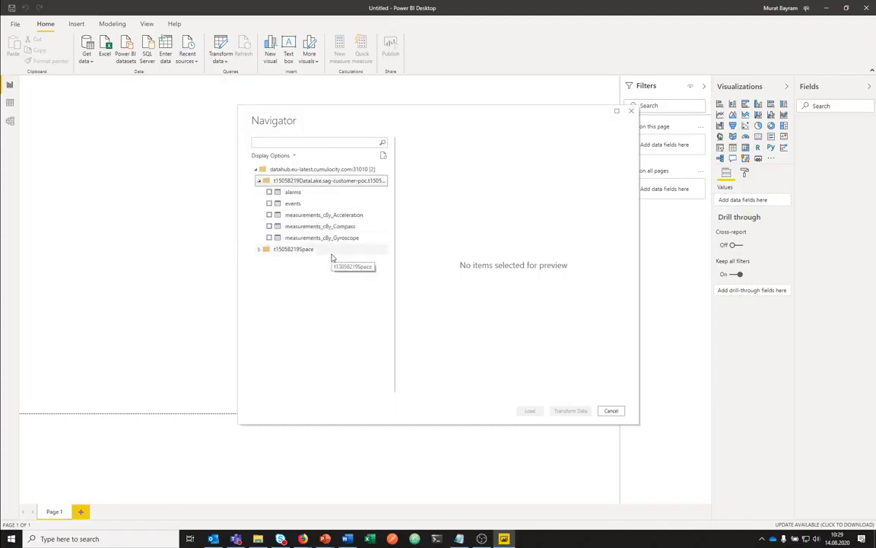
pyautogui.click(269, 215)
pyautogui.click(269, 203)
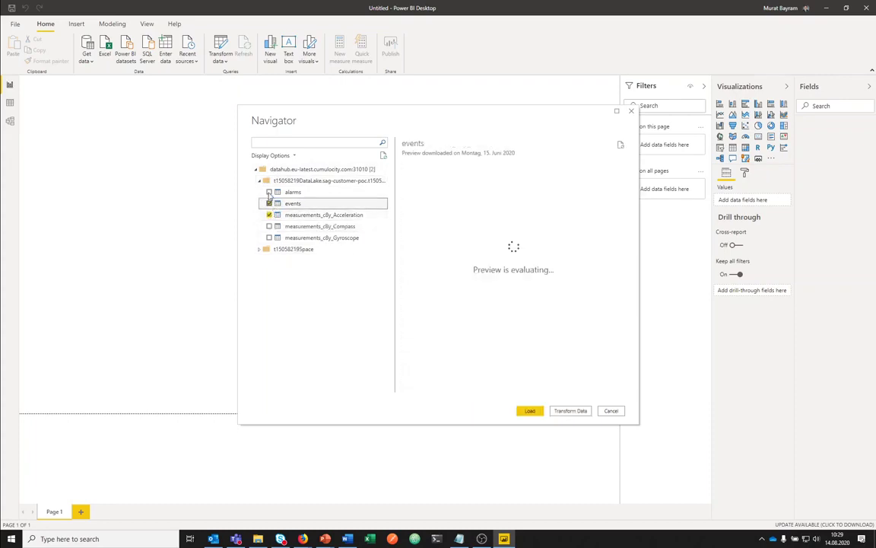
pyautogui.click(269, 192)
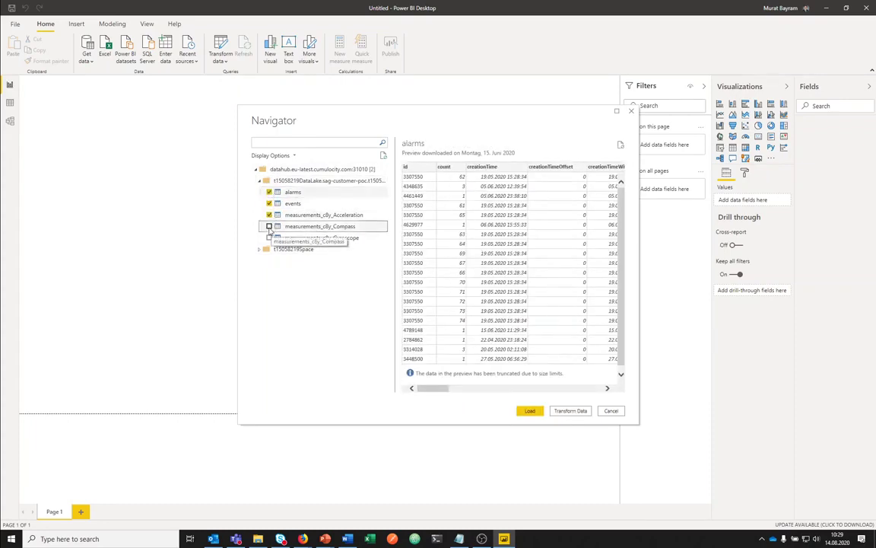
pyautogui.click(270, 226)
pyautogui.click(269, 238)
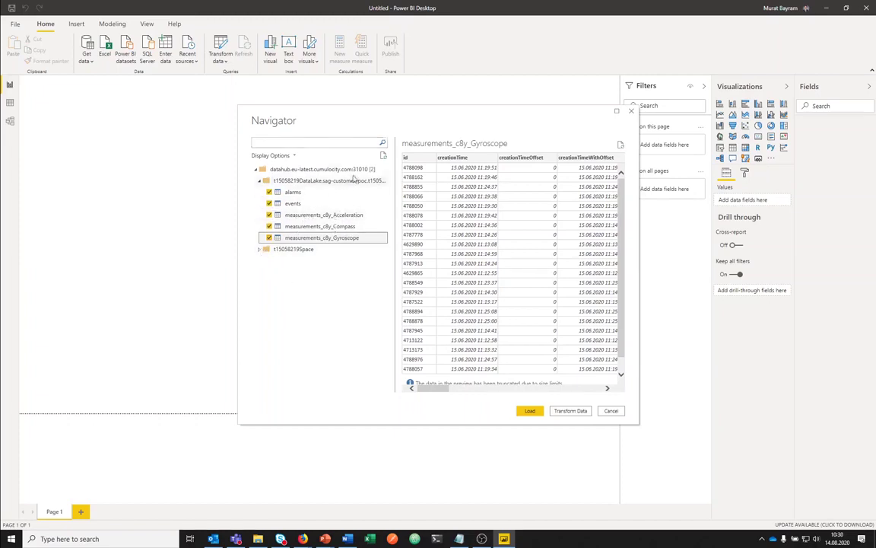
pyautogui.click(530, 412)
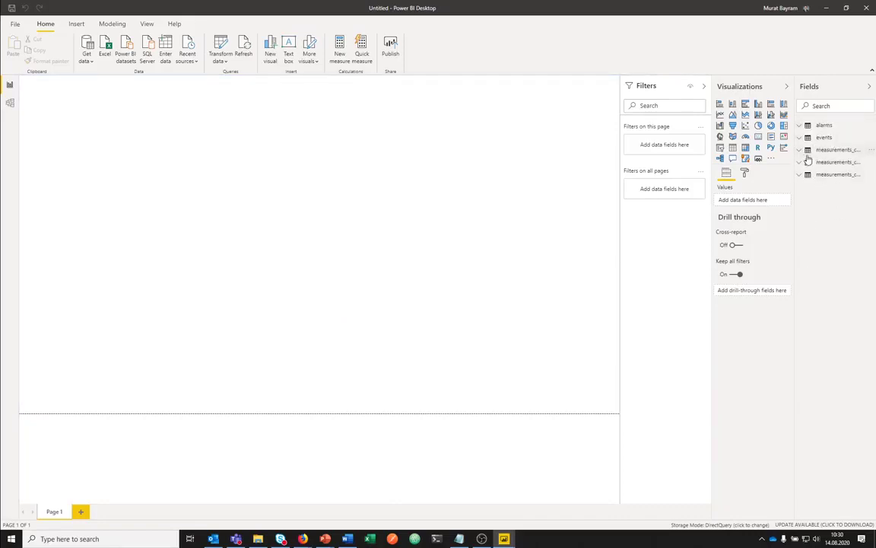
# - Create a line chart of c8y_Acceleration.accelerationX.value by time from the acceleration measurements table and enlarge it slightly
pyautogui.click(807, 150)
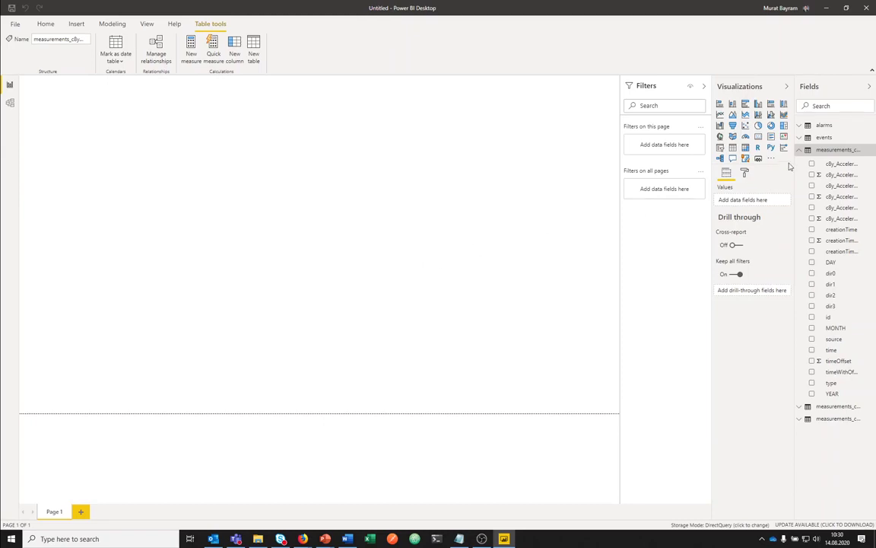
pyautogui.click(720, 115)
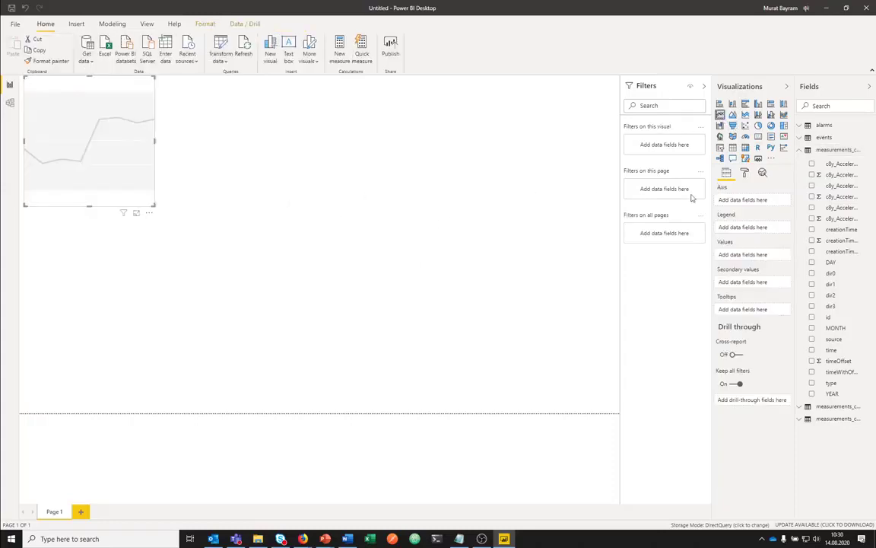
pyautogui.moveTo(834, 181); pyautogui.dragTo(175, 219)
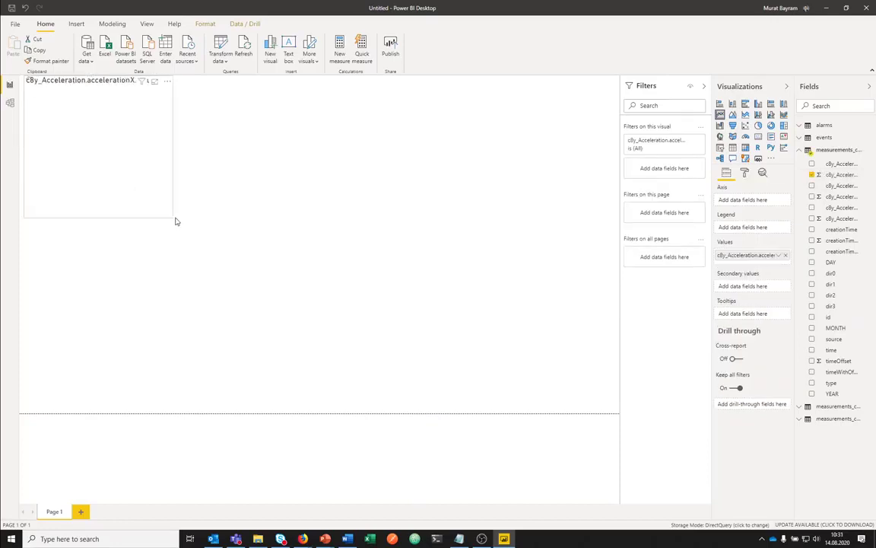
pyautogui.moveTo(832, 349); pyautogui.dragTo(125, 166)
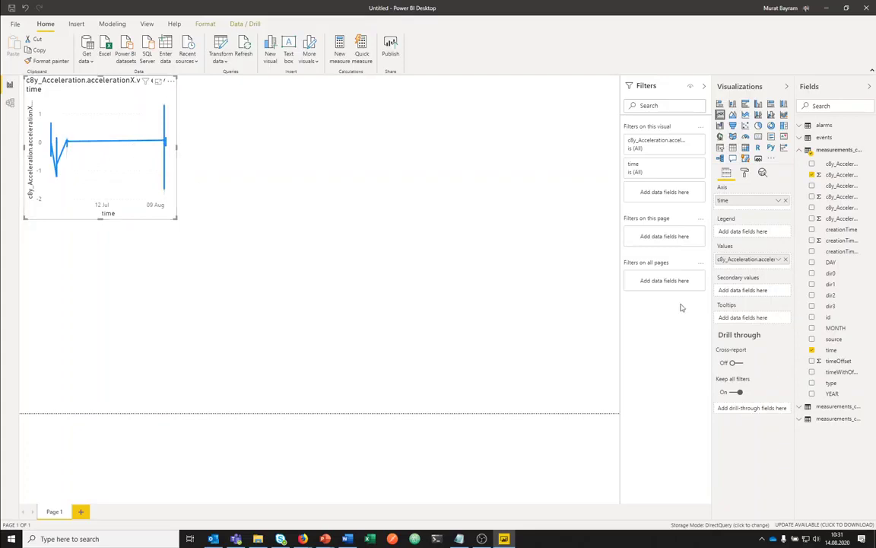
# - Add a separate scatter chart with c8y_Acceleration.accelerationX.value on the X axis and c8y_Acceleration.accelerationY.value on the Y axis
pyautogui.click(450, 196)
pyautogui.click(748, 127)
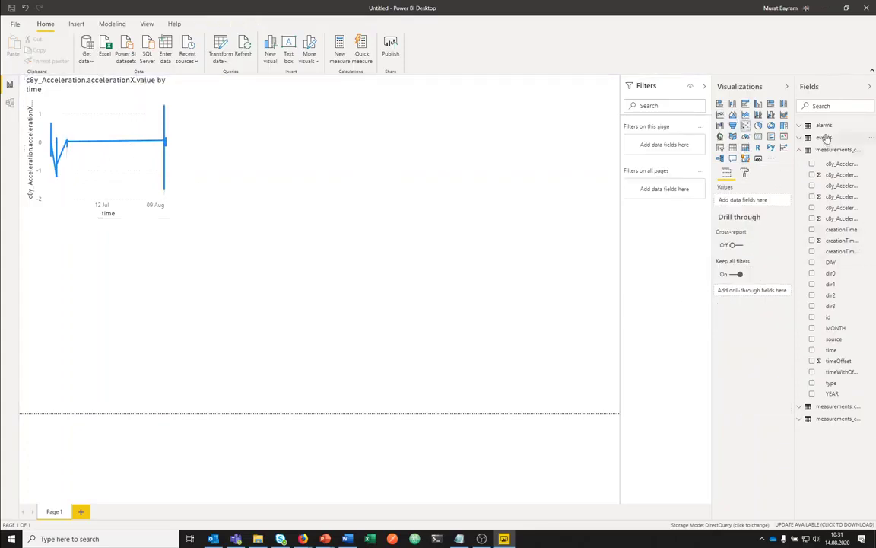
pyautogui.click(746, 126)
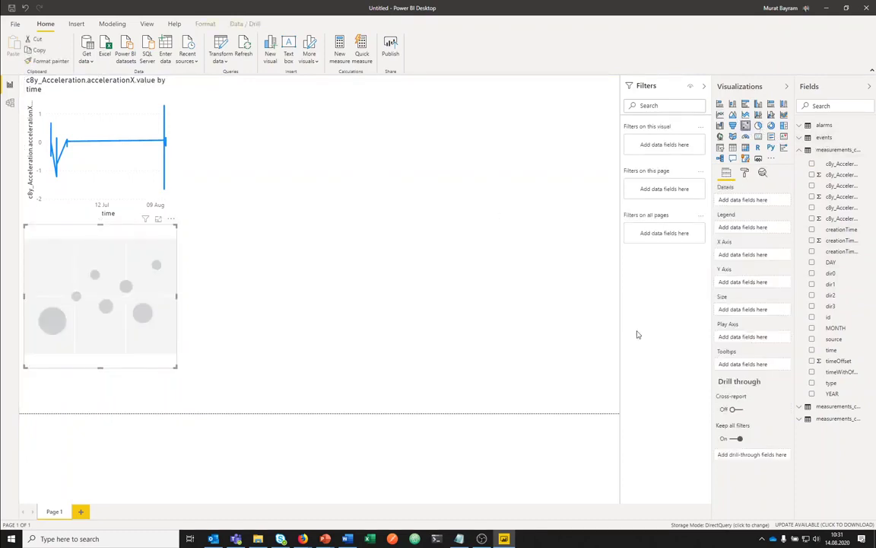
pyautogui.moveTo(837, 183); pyautogui.dragTo(114, 293)
pyautogui.moveTo(840, 197); pyautogui.dragTo(142, 300)
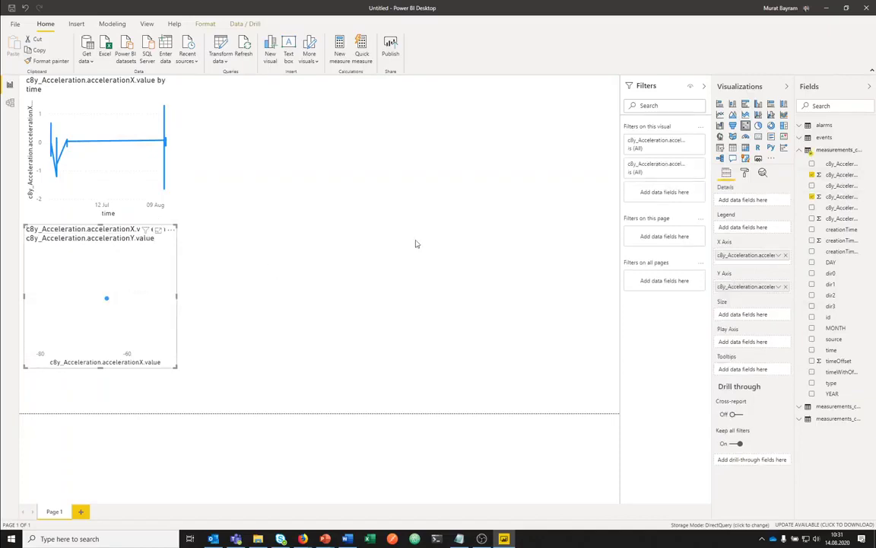
# - Set both axis fields of the scatter chart to Don't summarize and widen the chart
pyautogui.click(779, 256)
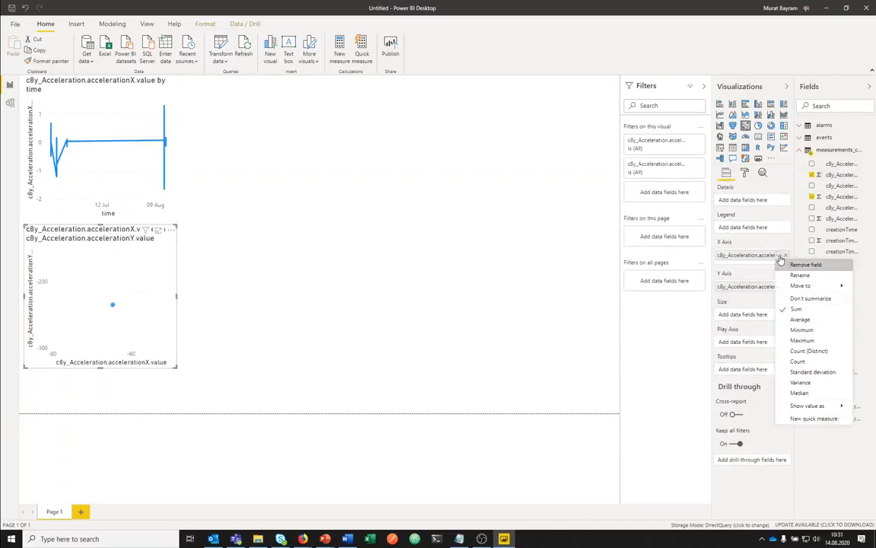
pyautogui.click(780, 295)
pyautogui.click(779, 288)
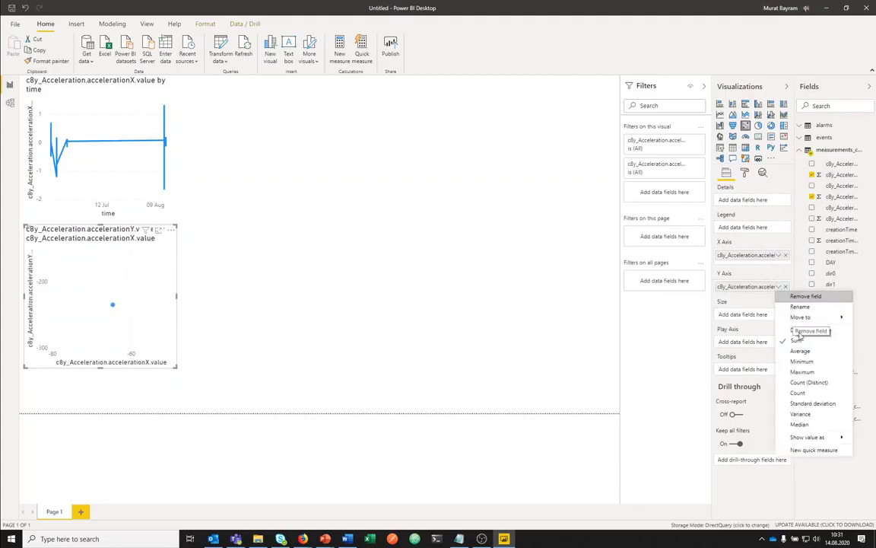
pyautogui.click(795, 331)
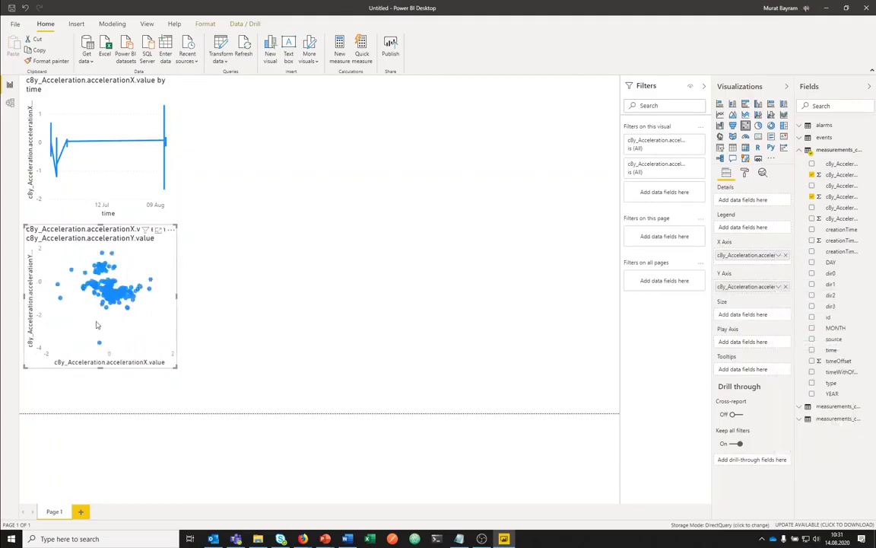
pyautogui.moveTo(172, 372); pyautogui.dragTo(244, 378)
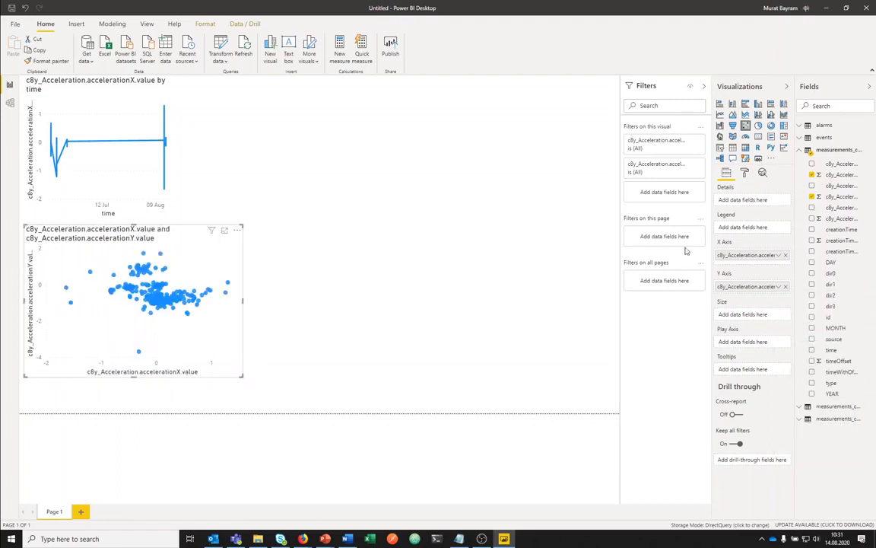
# - Add a stacked column chart of the c8y_Acceleration accelerationX, accelerationY and accelerationZ values beside the line chart and enlarge it
pyautogui.click(340, 182)
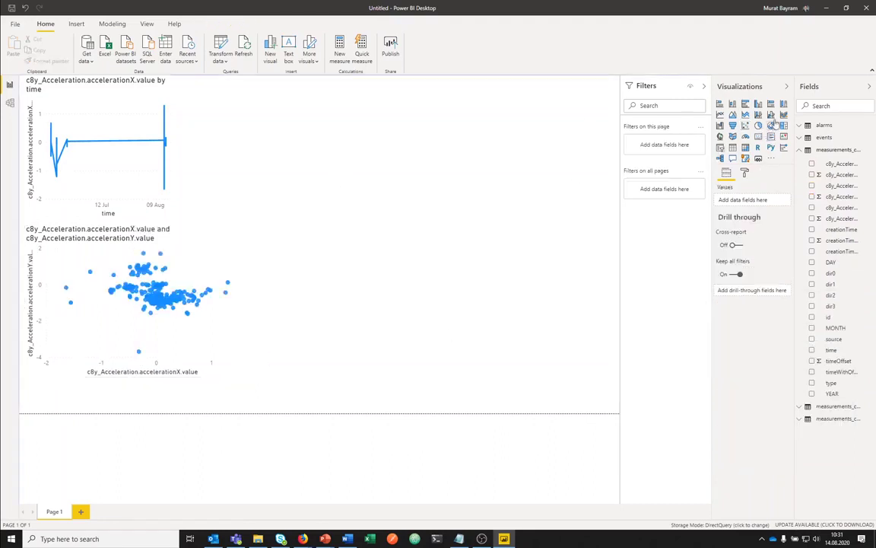
pyautogui.click(732, 104)
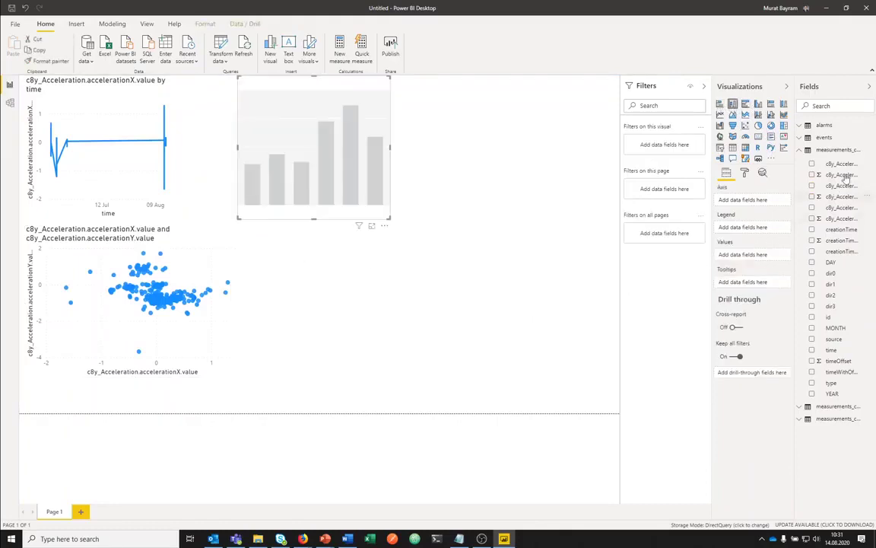
pyautogui.moveTo(846, 177); pyautogui.dragTo(312, 160)
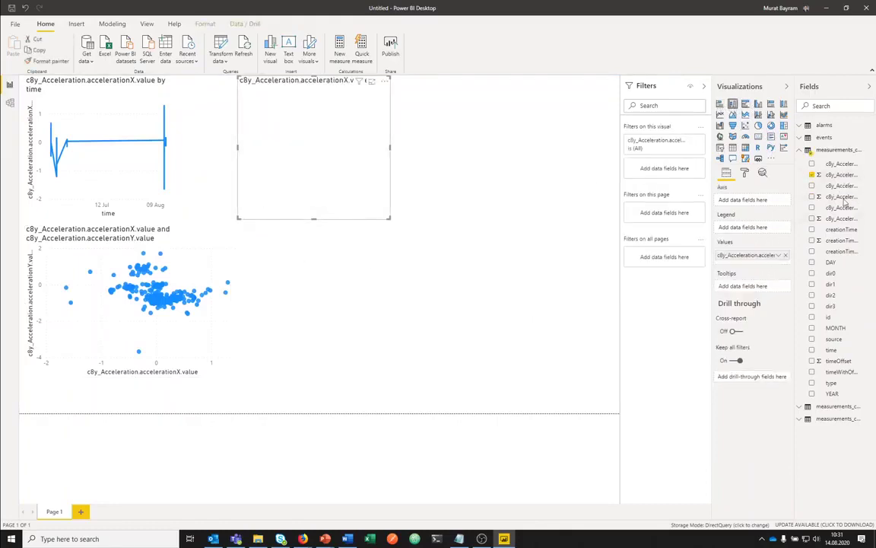
pyautogui.moveTo(841, 201); pyautogui.dragTo(353, 172)
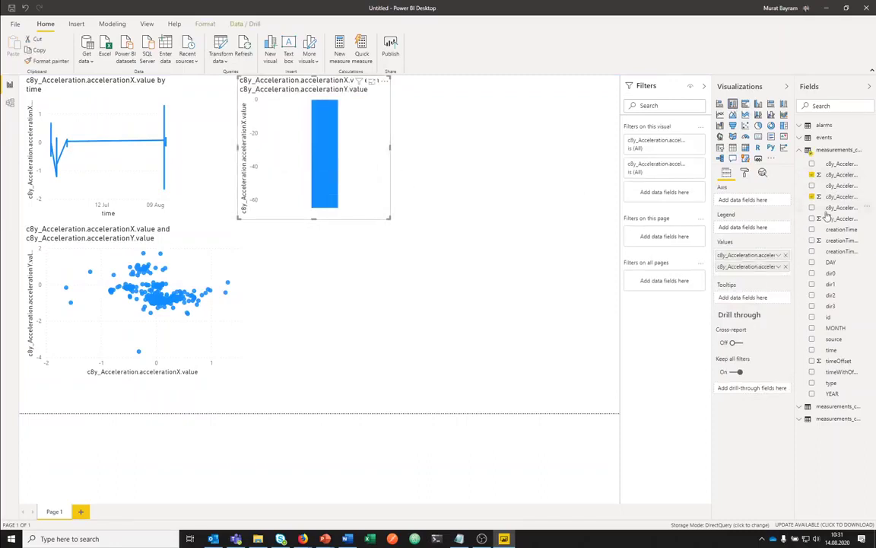
pyautogui.moveTo(831, 220); pyautogui.dragTo(426, 230)
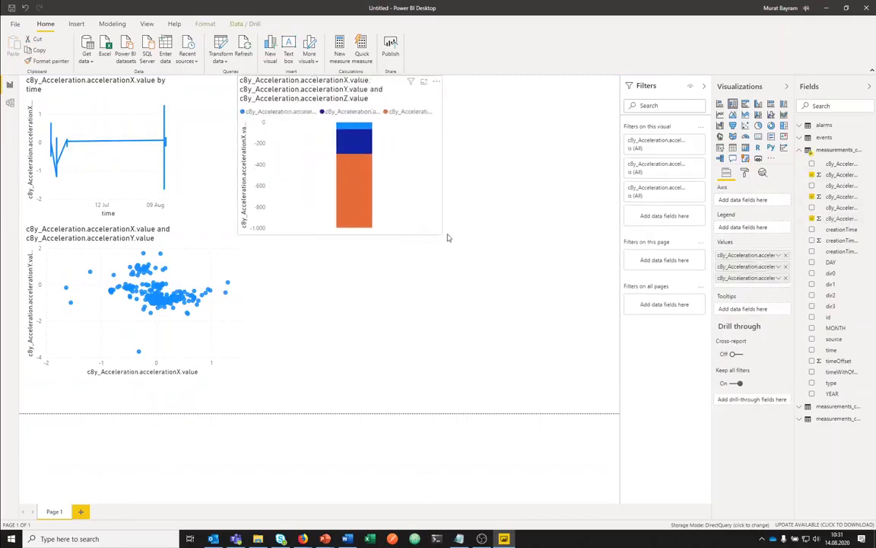
pyautogui.moveTo(362, 196)
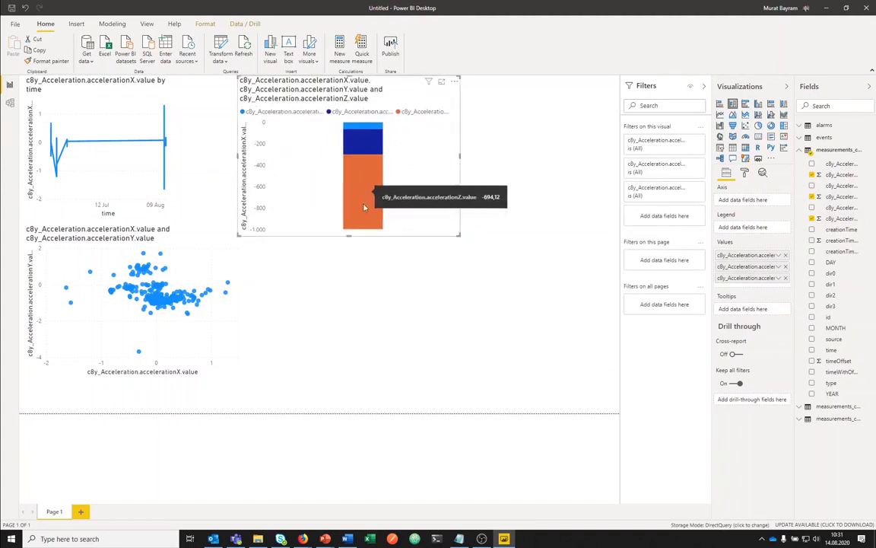
pyautogui.moveTo(364, 136)
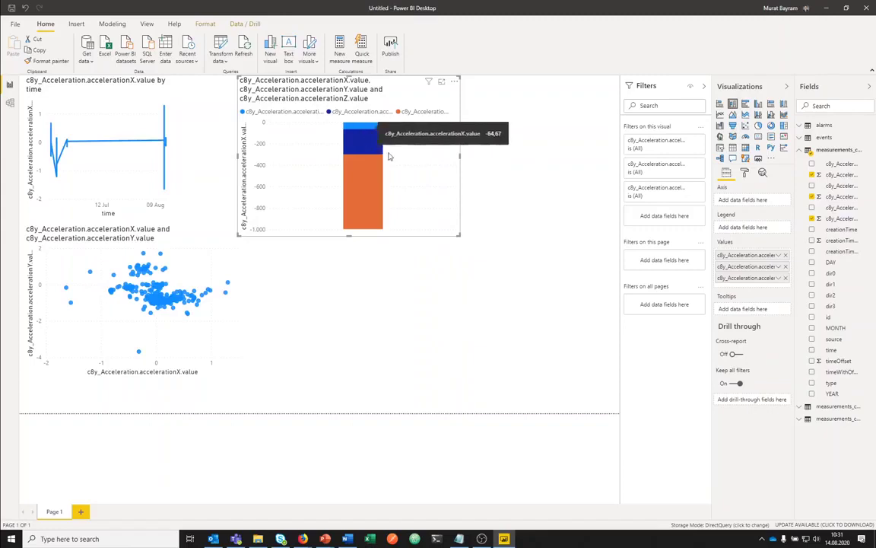
# - Add a gauge chart of c8y_Acceleration.accelerationZ.value beside the stacked column chart
pyautogui.click(745, 137)
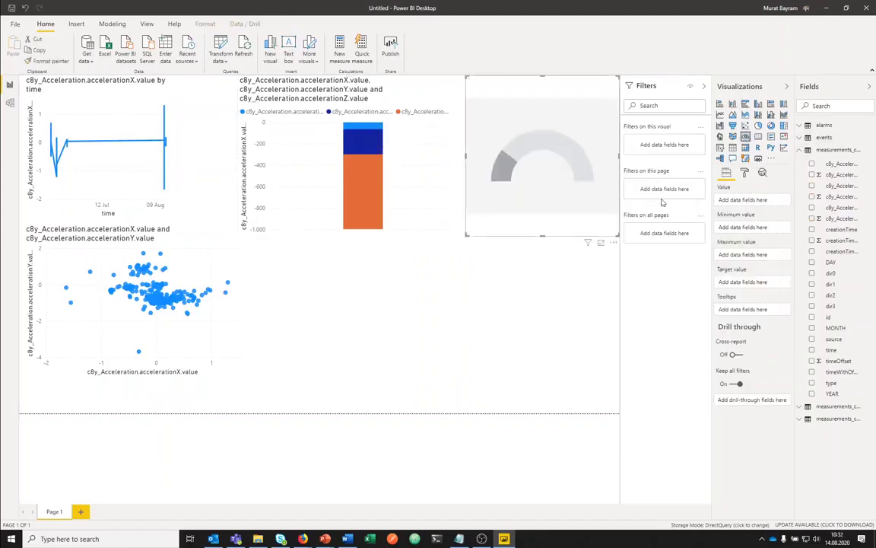
pyautogui.moveTo(837, 229)
pyautogui.mouseDown()
pyautogui.moveTo(560, 185)
pyautogui.moveTo(846, 236)
pyautogui.moveTo(843, 218)
pyautogui.mouseUp()
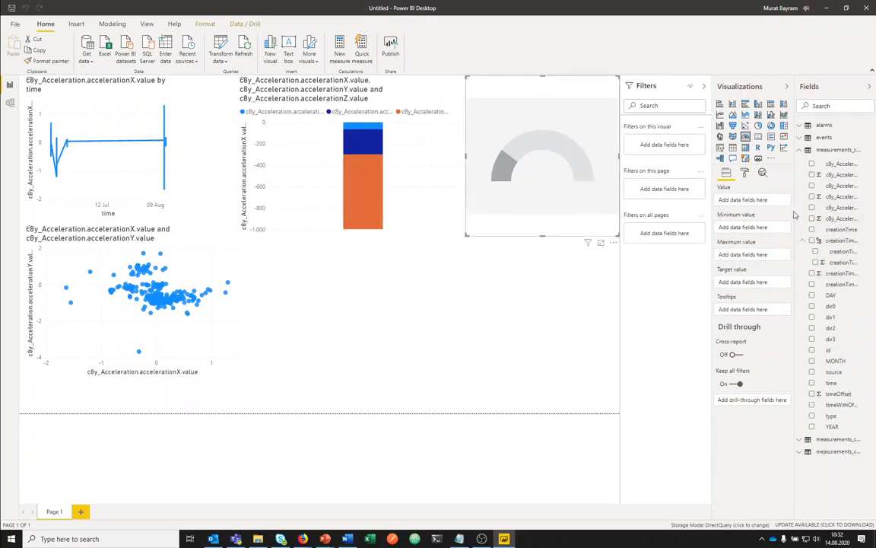
pyautogui.moveTo(831, 220); pyautogui.dragTo(573, 186)
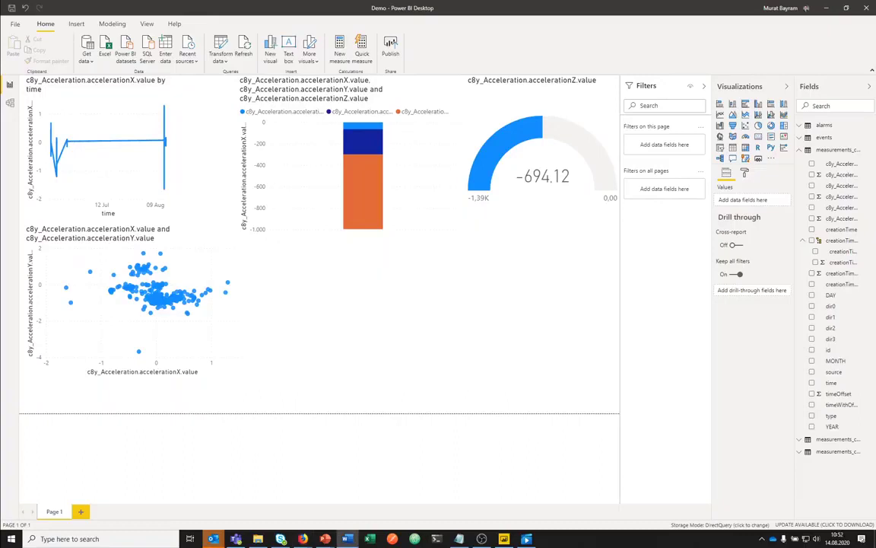
# - Publish the report to My workspace, replacing the existing Demo dataset, and dismiss the publishing dialog
pyautogui.click(390, 47)
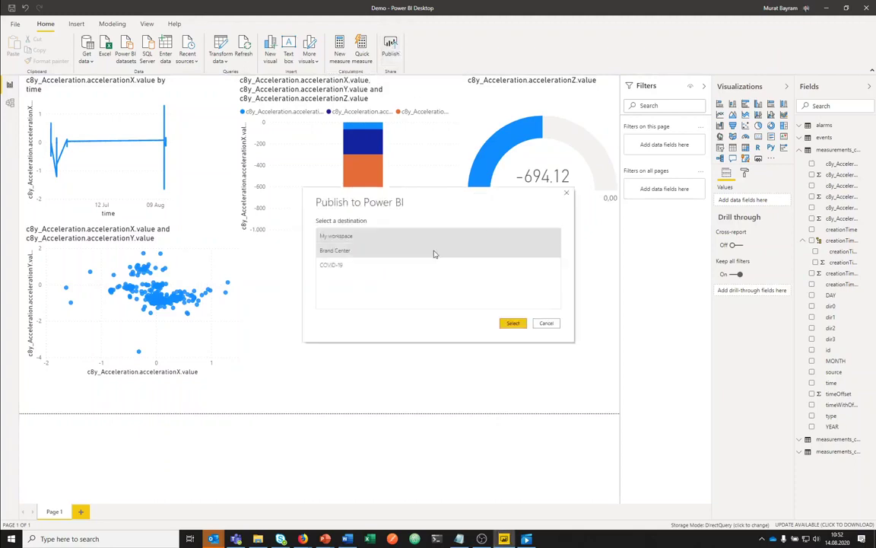
pyautogui.click(513, 323)
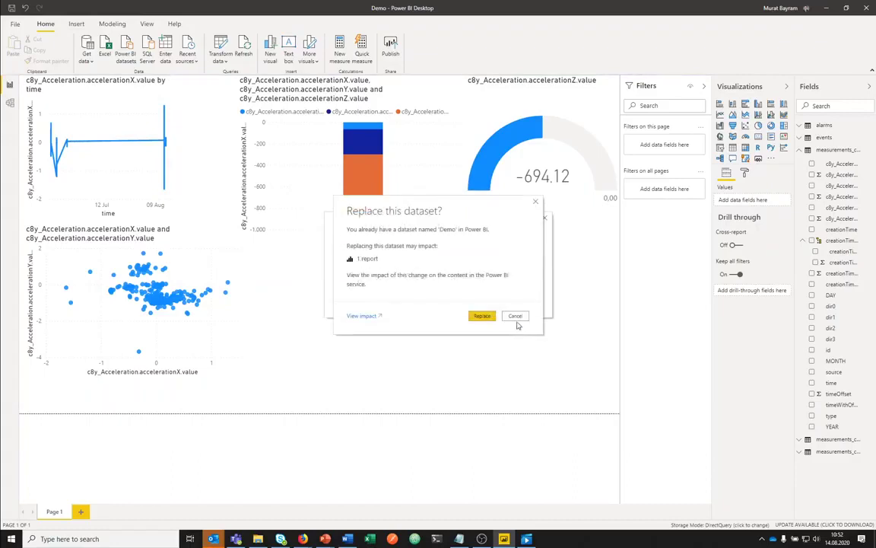
pyautogui.click(477, 315)
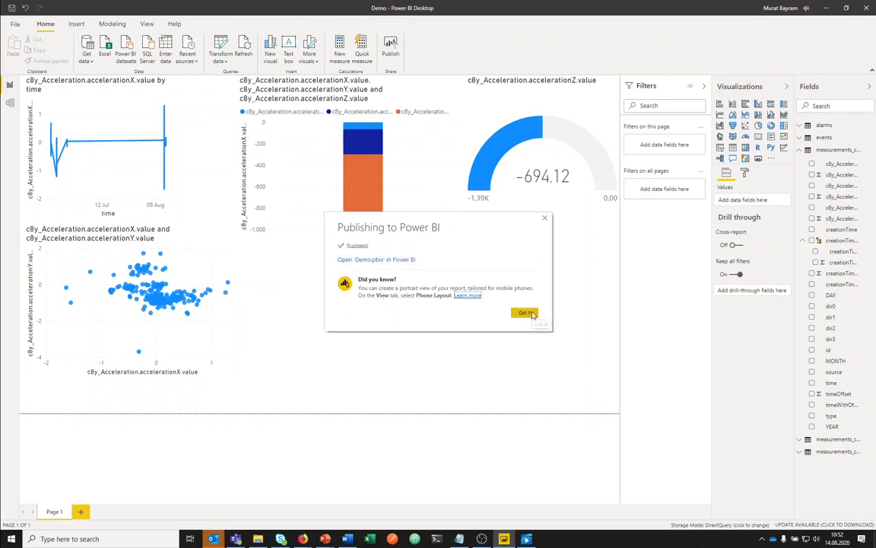
pyautogui.click(532, 314)
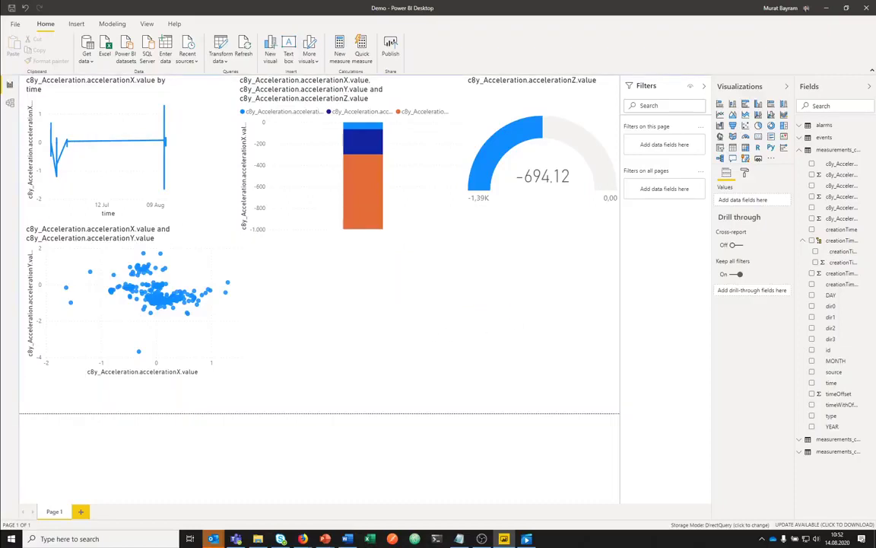
# - Switch to the Power BI service in Firefox and open the published Demo report from My workspace
pyautogui.click(302, 538)
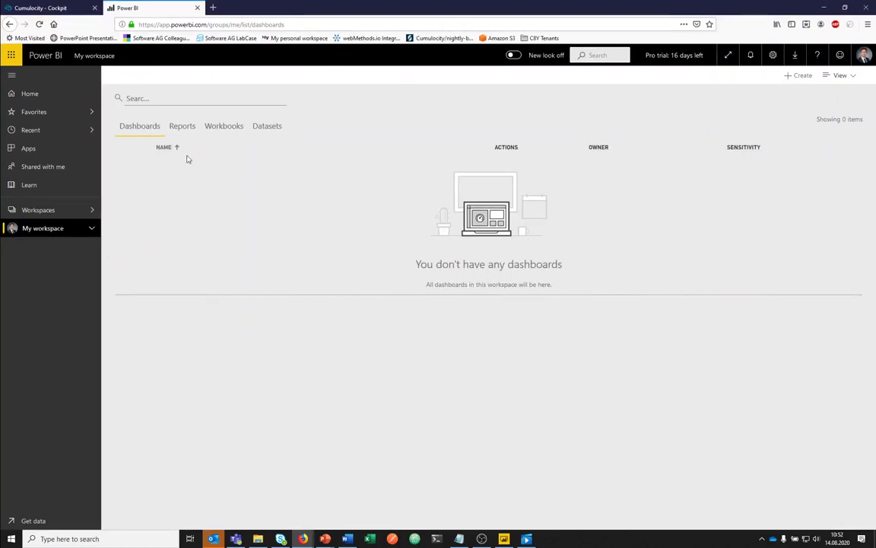
pyautogui.click(189, 131)
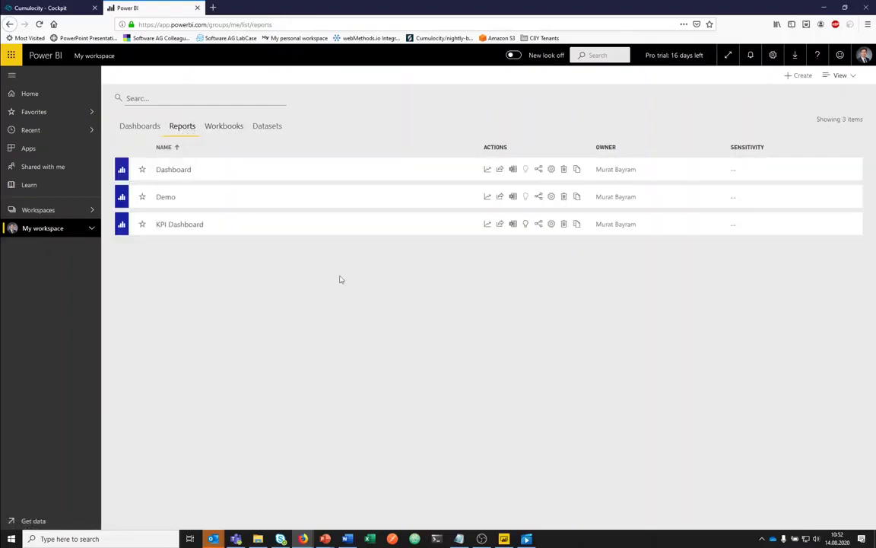
pyautogui.click(180, 199)
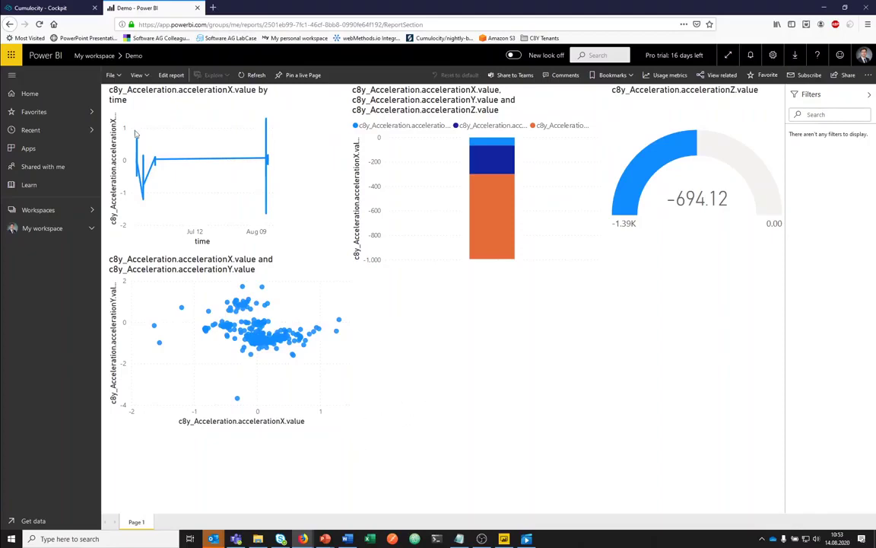
# - Generate the secure embed code for the Demo report and select its HTML iframe code for copying
pyautogui.click(112, 75)
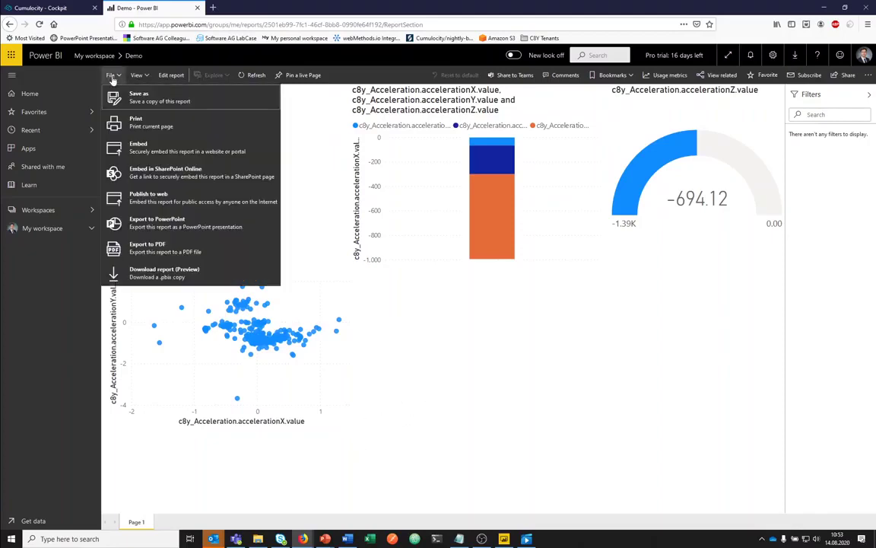
pyautogui.click(158, 152)
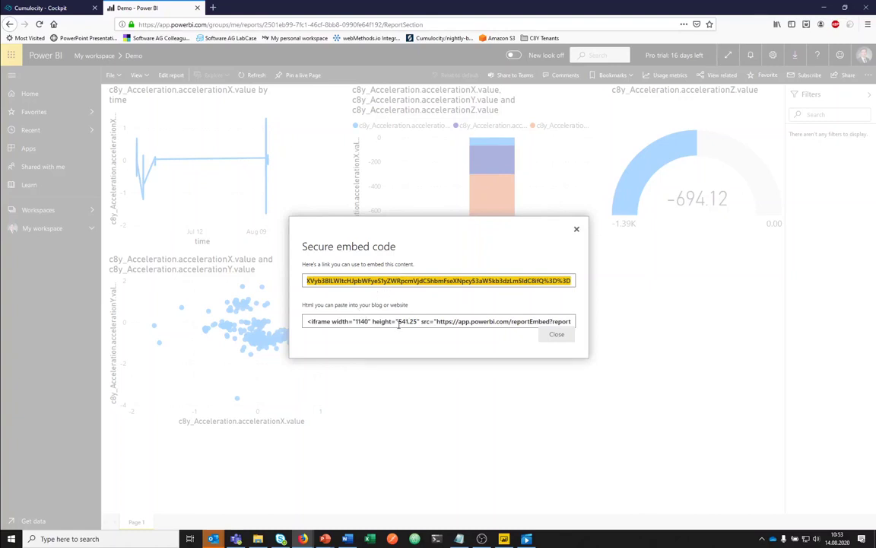
pyautogui.click(399, 325)
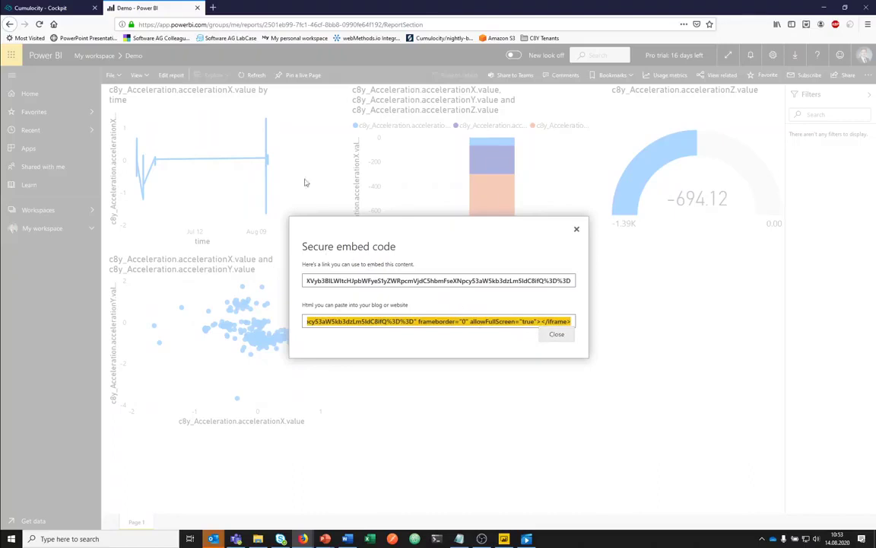
# - Switch to the Cumulocity Cockpit and open Exports in the Reports section
pyautogui.click(46, 9)
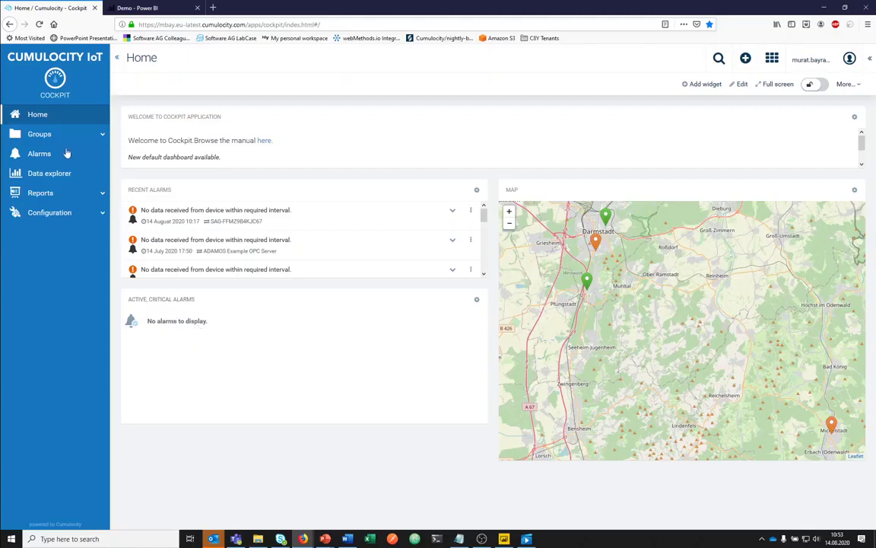
pyautogui.click(59, 196)
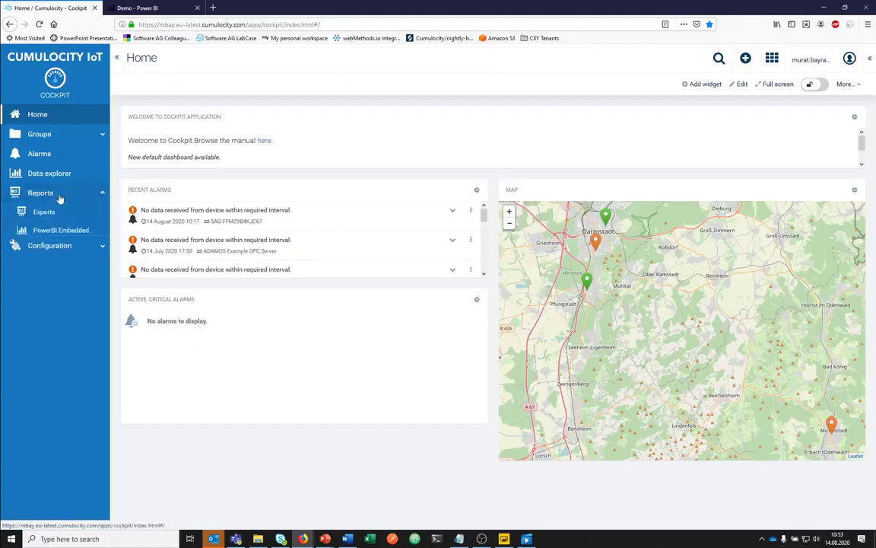
pyautogui.click(54, 214)
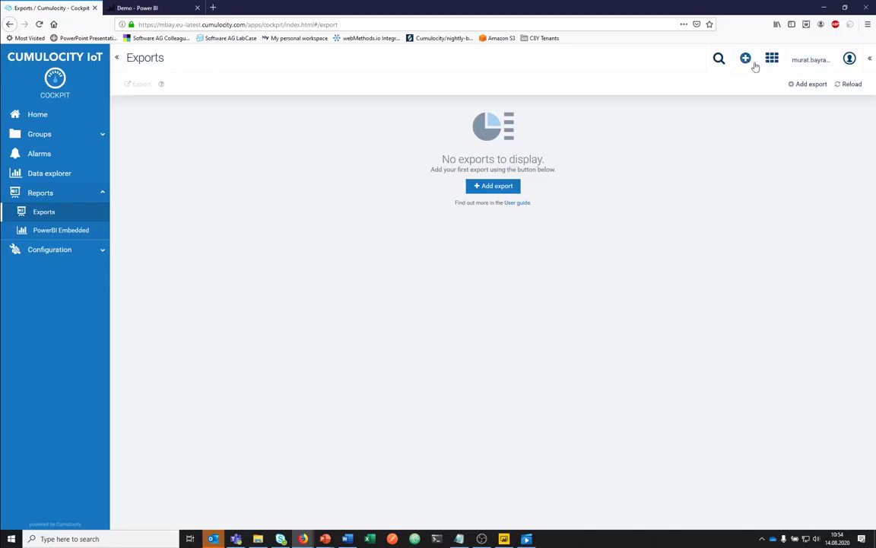
# - Create a new Cockpit report named Demo with the bar-chart-o icon
pyautogui.click(750, 64)
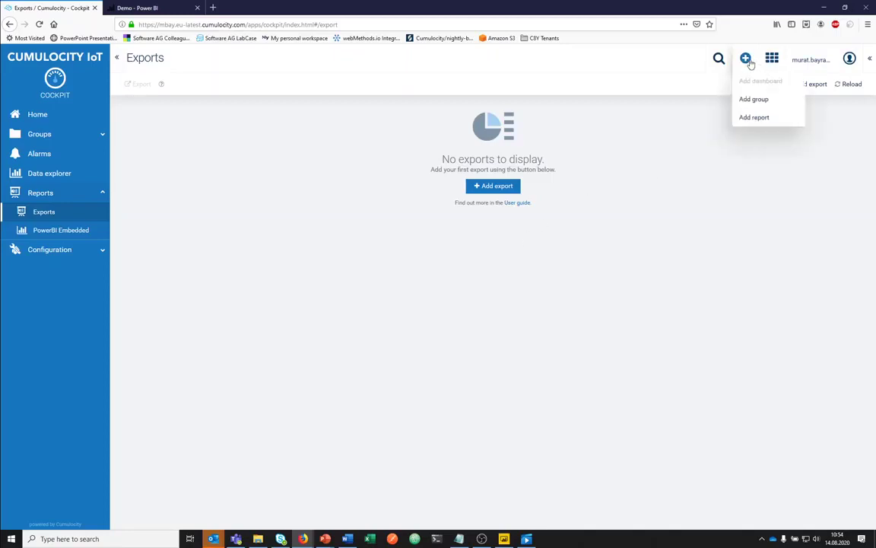
pyautogui.click(753, 122)
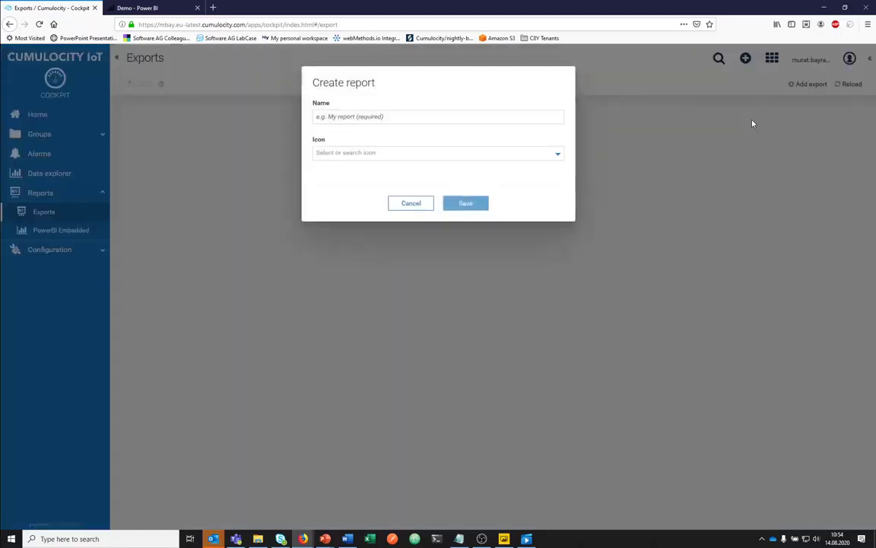
pyautogui.click(431, 119)
pyautogui.write('Demo')
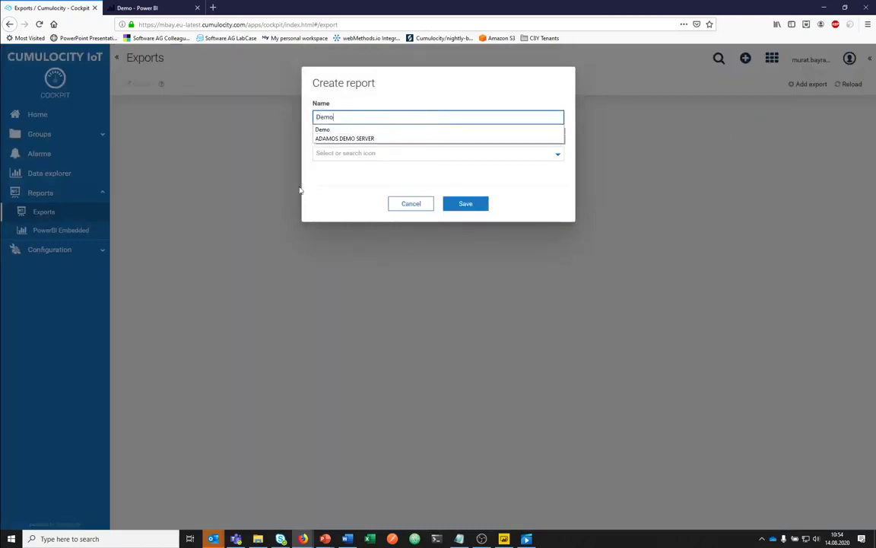
pyautogui.click(337, 188)
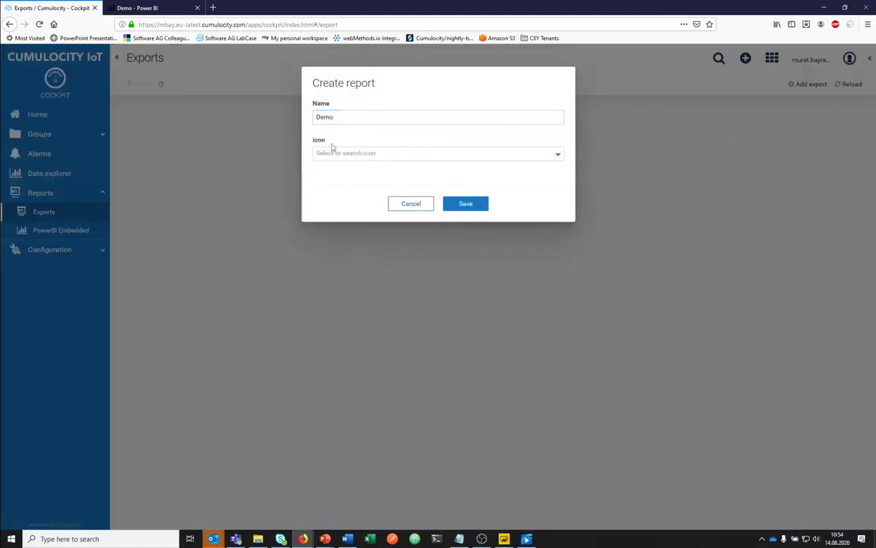
pyautogui.click(342, 156)
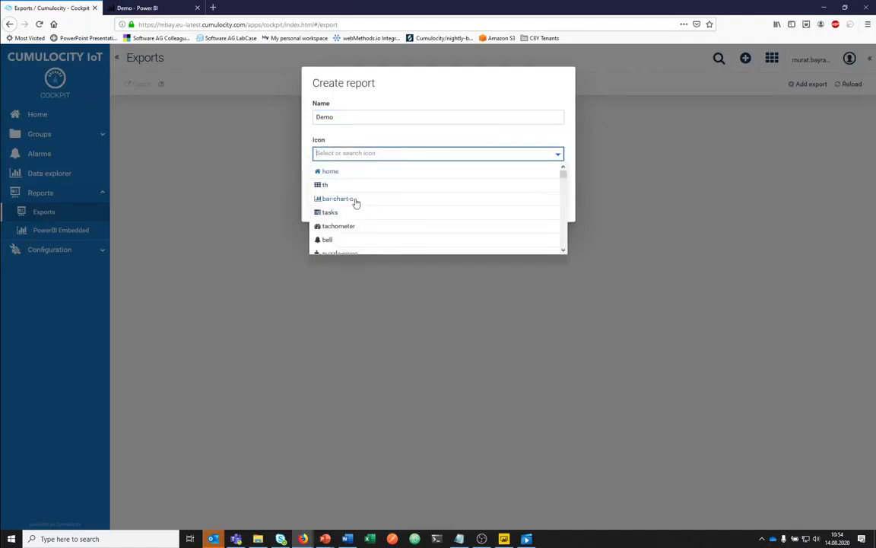
pyautogui.click(355, 200)
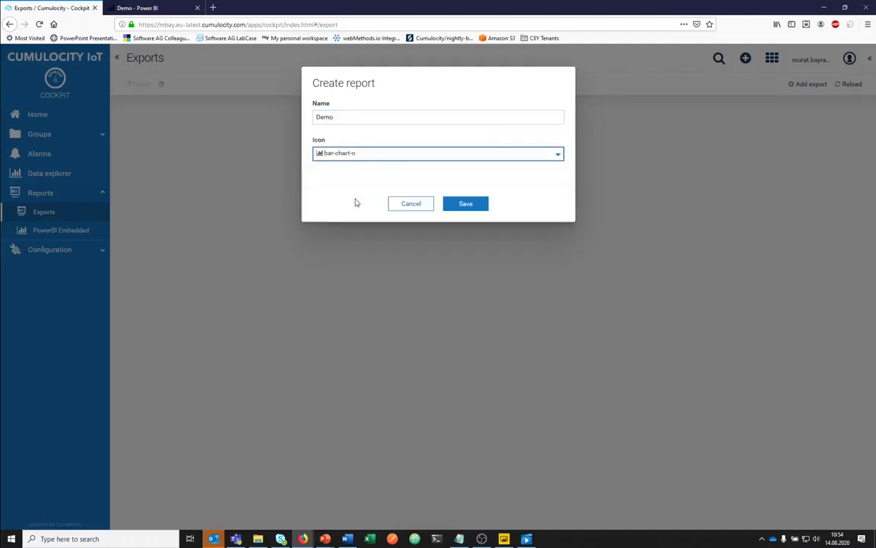
pyautogui.click(468, 204)
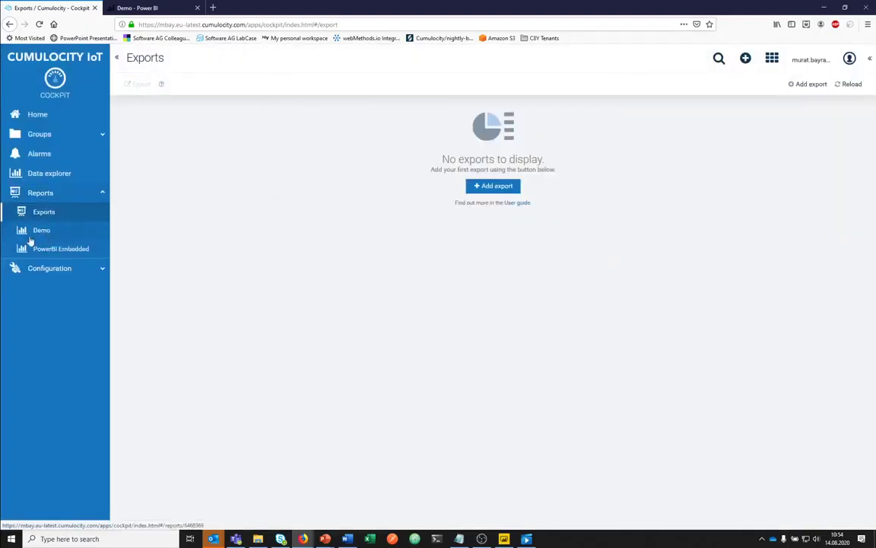
# - Open the new Demo report and choose HTML as the type of a new widget
pyautogui.click(55, 233)
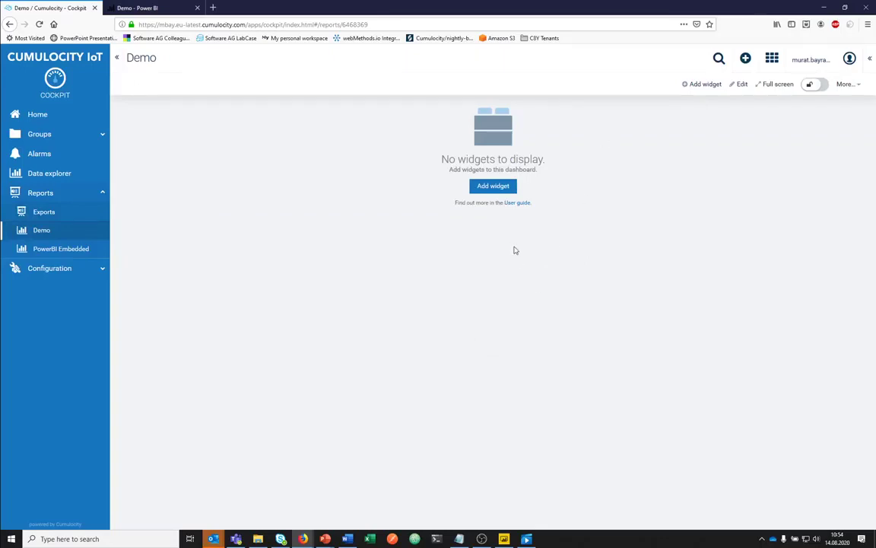
pyautogui.click(498, 190)
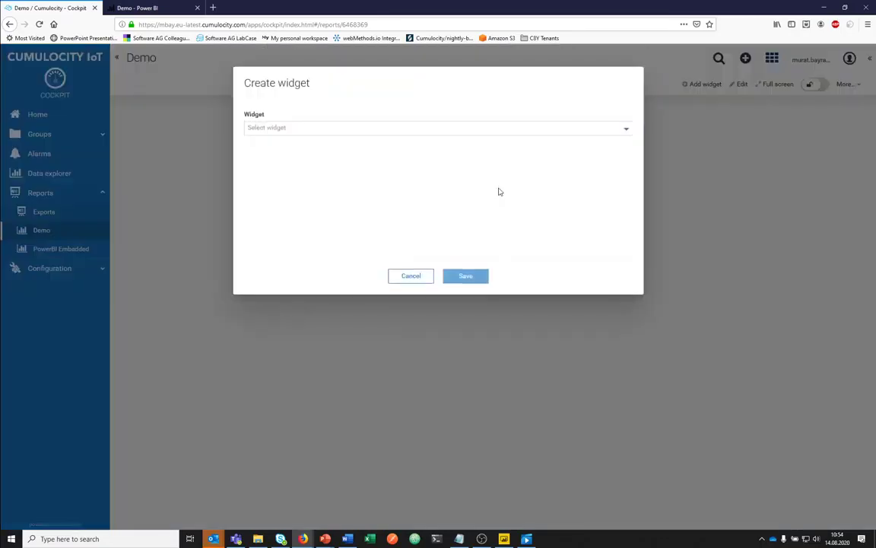
pyautogui.click(384, 133)
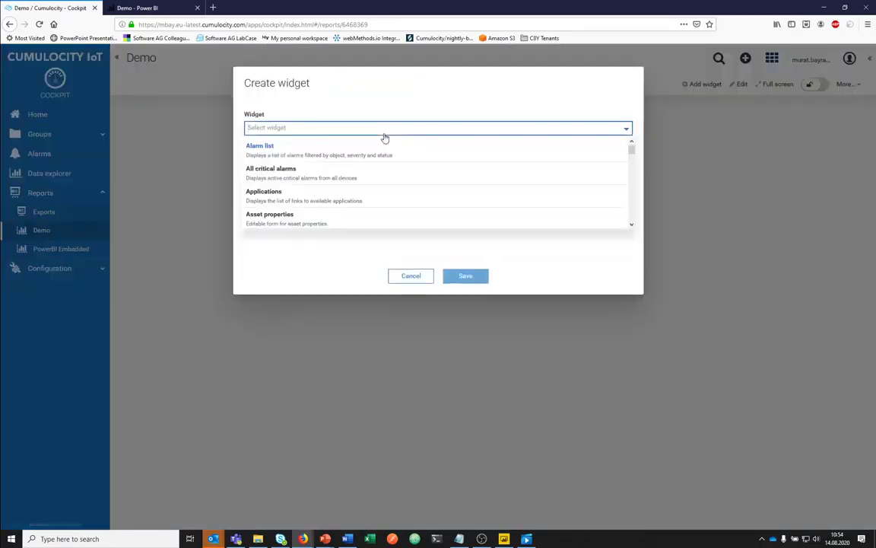
pyautogui.write('html')
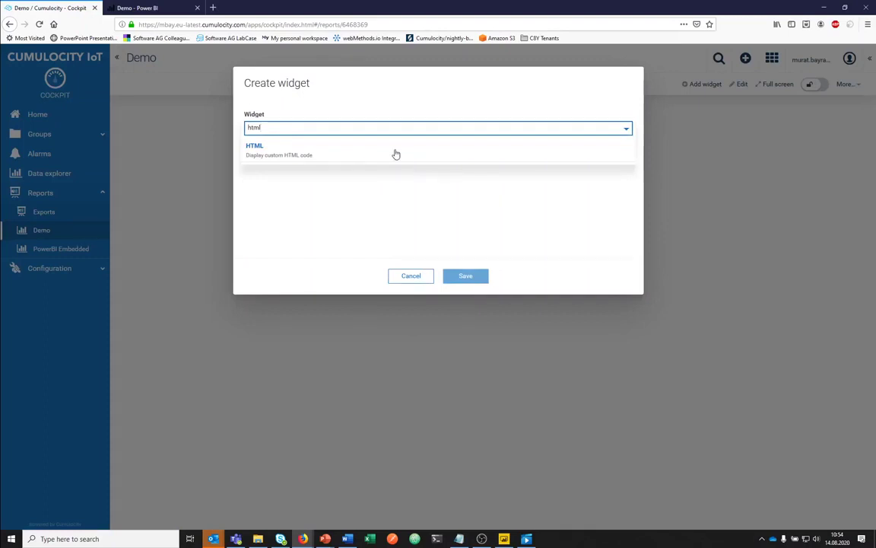
pyautogui.click(395, 152)
# - Save the widget with insecure elements allowed and the Power BI iframe code pasted as its HTML code, and enlarge it on the dashboard
pyautogui.click(297, 255)
pyautogui.click(307, 281)
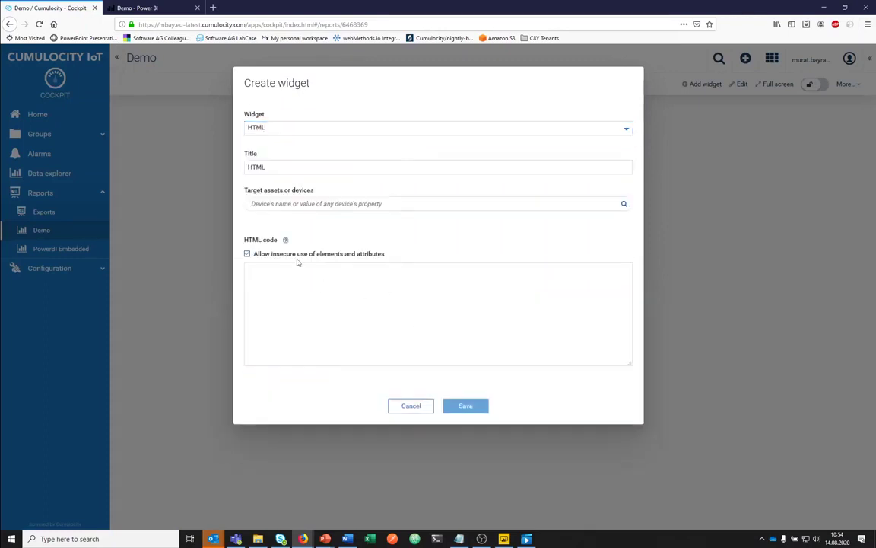
pyautogui.write('<iframe width="1140" height="541.25" src="https://app.powerbi.com/reportEmbed?reportId=2501eb99-7fc1-46cf-8bb8-0990fe64f192&autoAuth=true&ctid=d9662eb9-ad98-4e74-a8a2-04ed5d544db6&config=eyJjbHVzdGVyVXJsIjoiaHR0cHM6Ly93YWJpLXdlc3QtZXVyb3BlLWItcHJpbWFyeS1yZWRpcmVjdC5hbmFseXNpcy53aW5kb3dzLm5ldC8ifQ%3D%3D" frameborder="0" allowFullScreen="true"></iframe>')
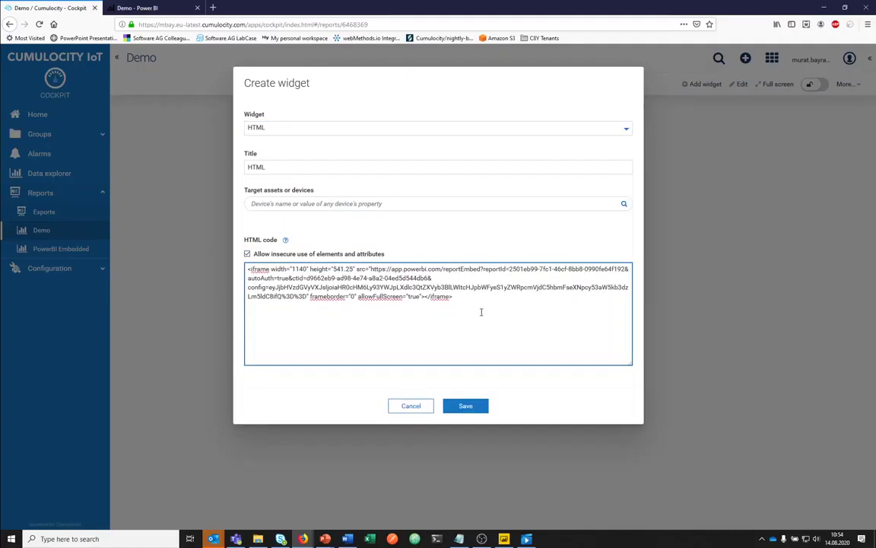
pyautogui.click(484, 411)
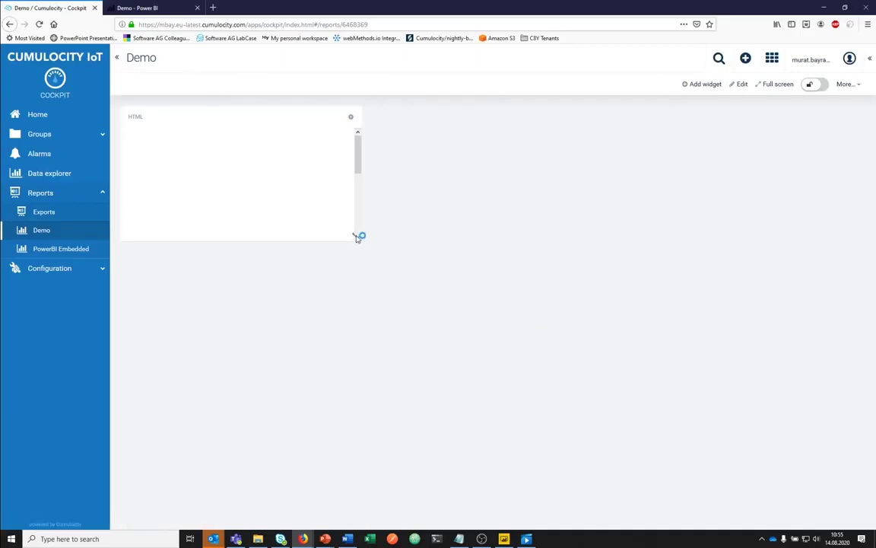
pyautogui.moveTo(357, 237); pyautogui.dragTo(556, 375)
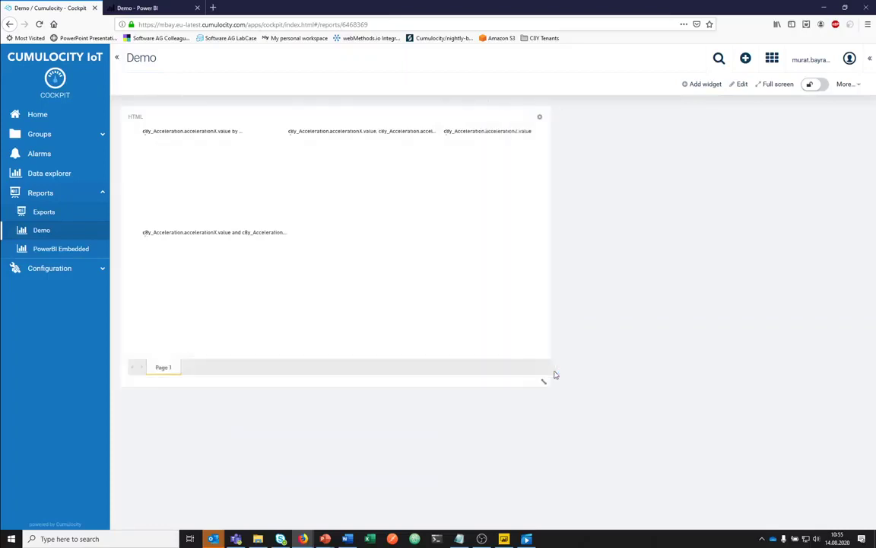